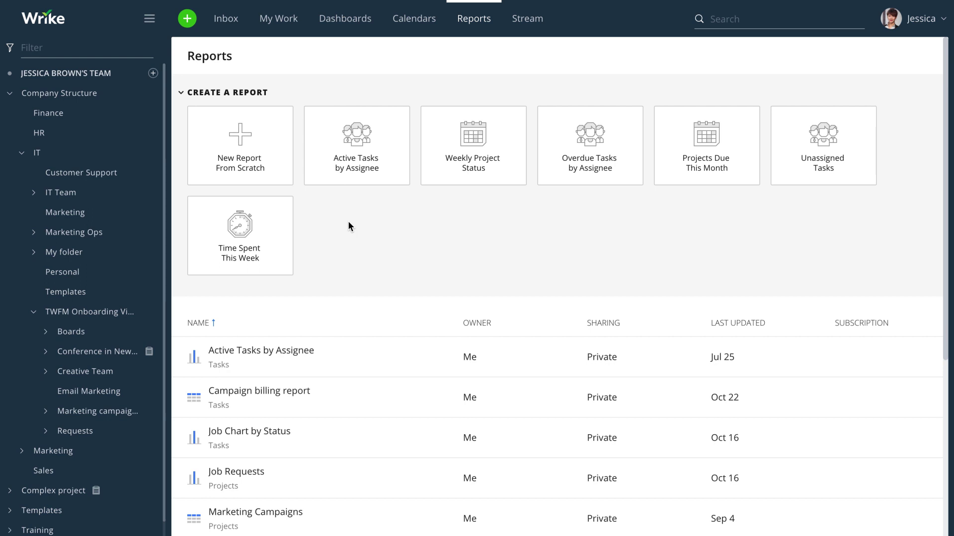
# In the Marketing Campaigns report, set the Guest Blogging project's status to Green.
pyautogui.scroll(-1, 330, 357)
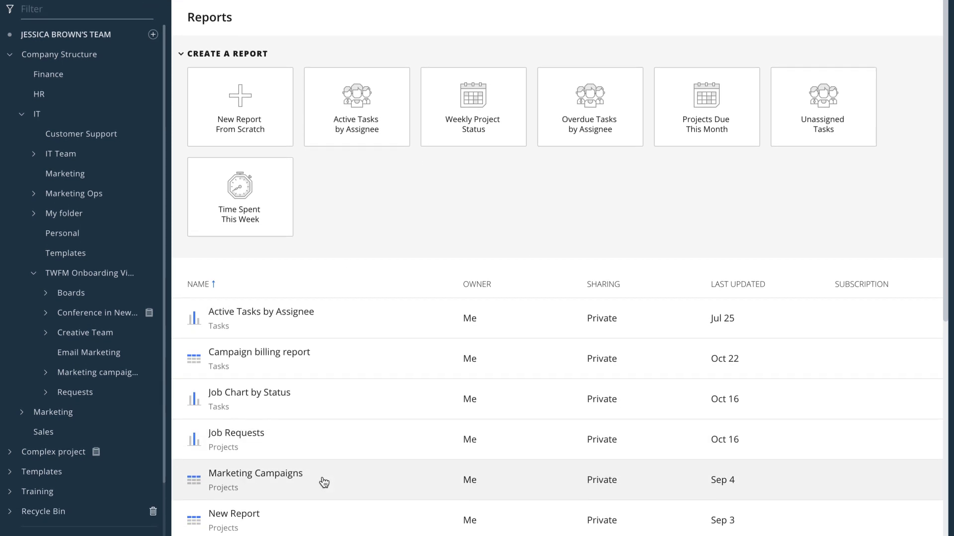
pyautogui.click(324, 482)
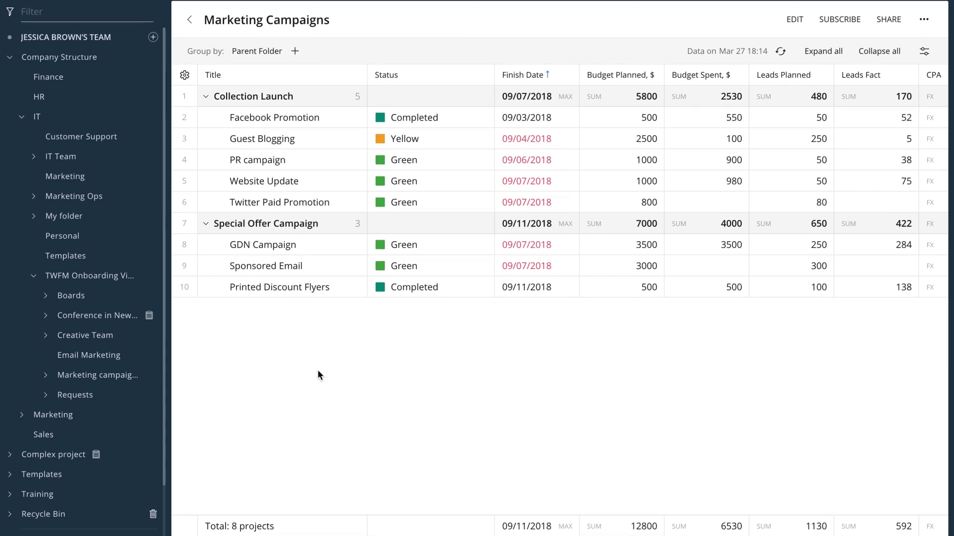
pyautogui.scroll(1, 317, 370)
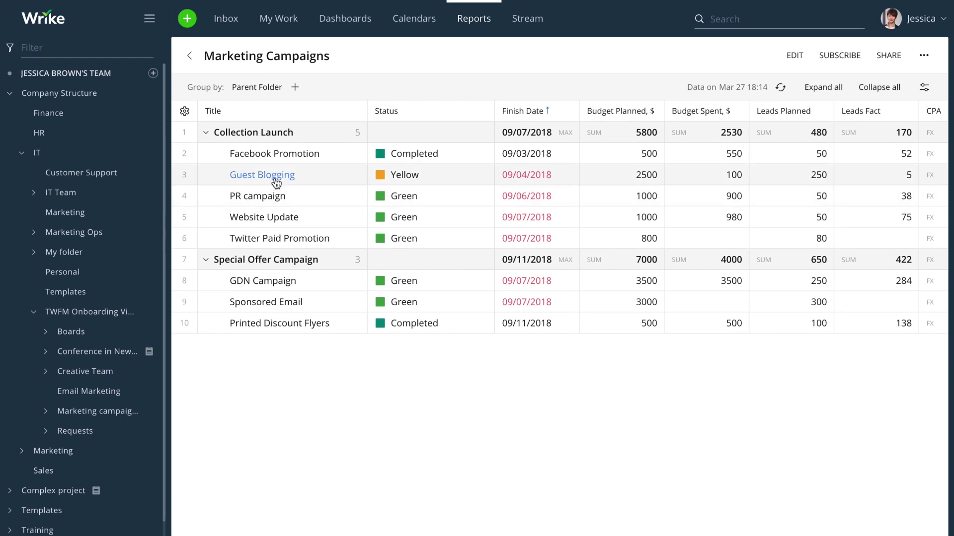
pyautogui.click(276, 183)
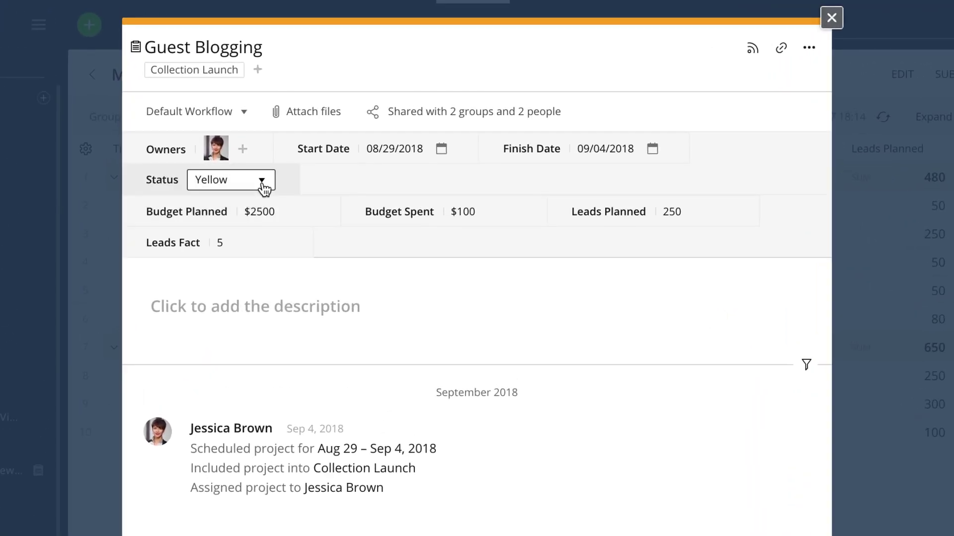
pyautogui.click(264, 188)
pyautogui.click(261, 198)
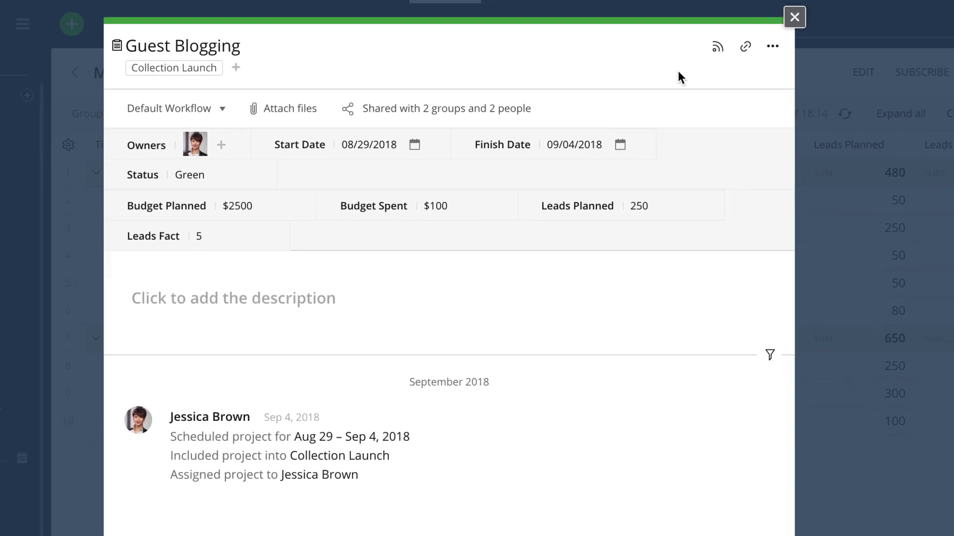
# Close the project details and start a new report from scratch.
pyautogui.click(832, 17)
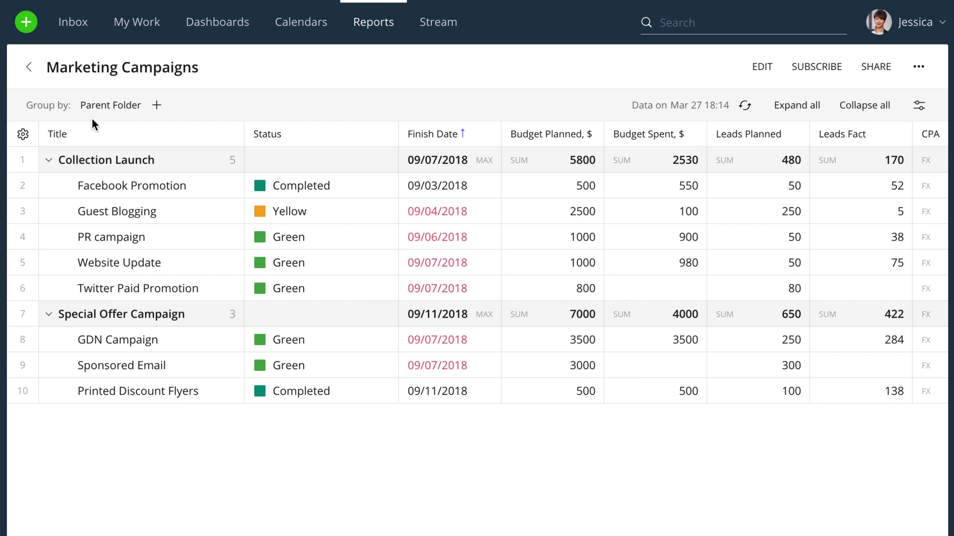
pyautogui.click(29, 67)
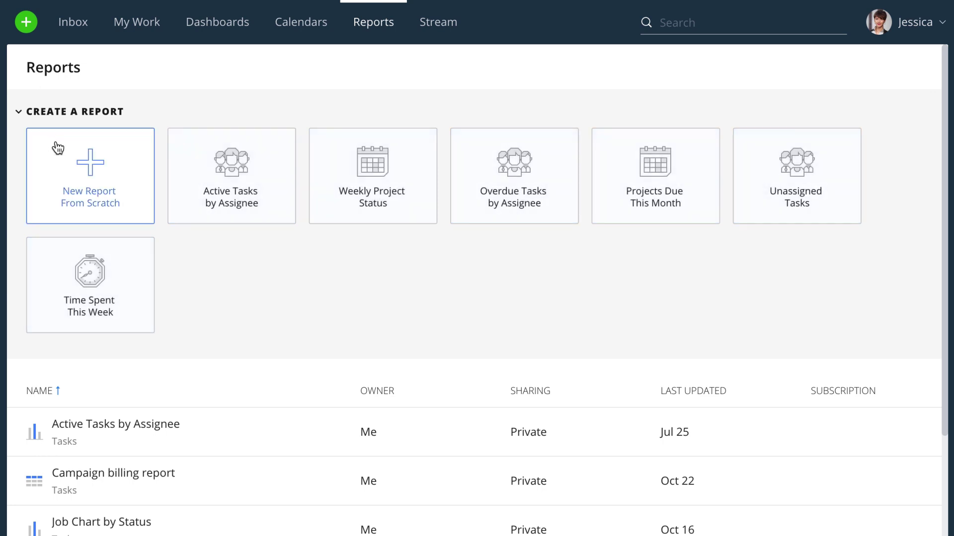
pyautogui.click(58, 148)
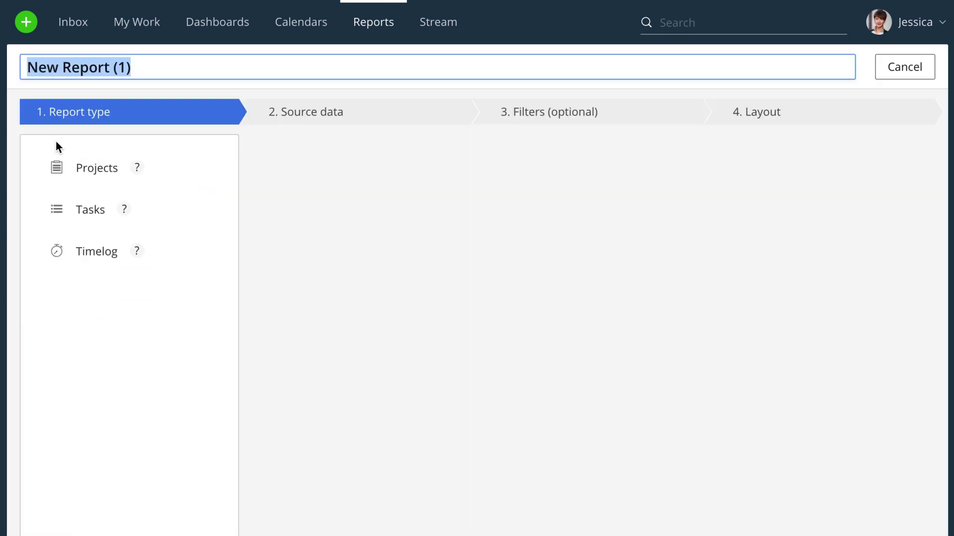
# In the calendars view, set the Sponsored email task's status to In Progress.
pyautogui.click(278, 40)
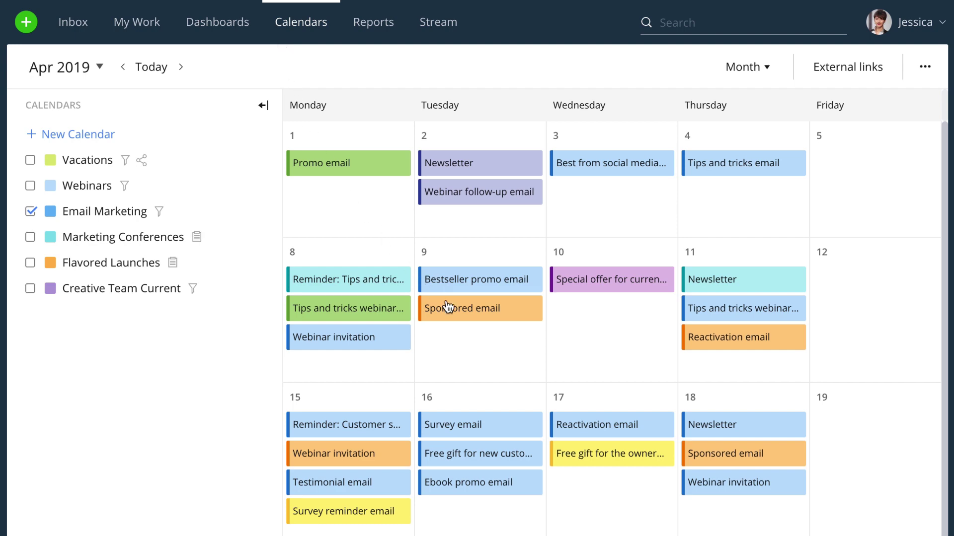
pyautogui.click(447, 307)
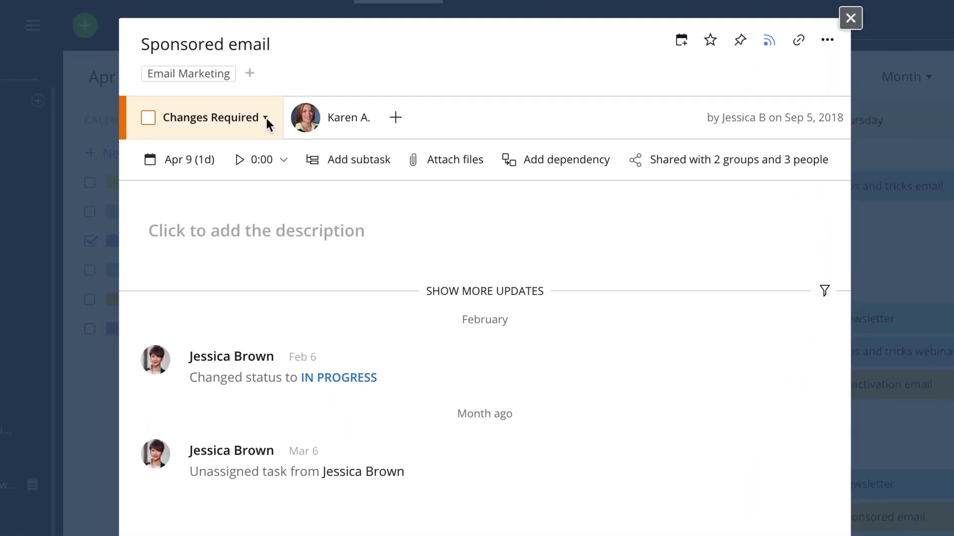
pyautogui.click(254, 118)
pyautogui.click(254, 214)
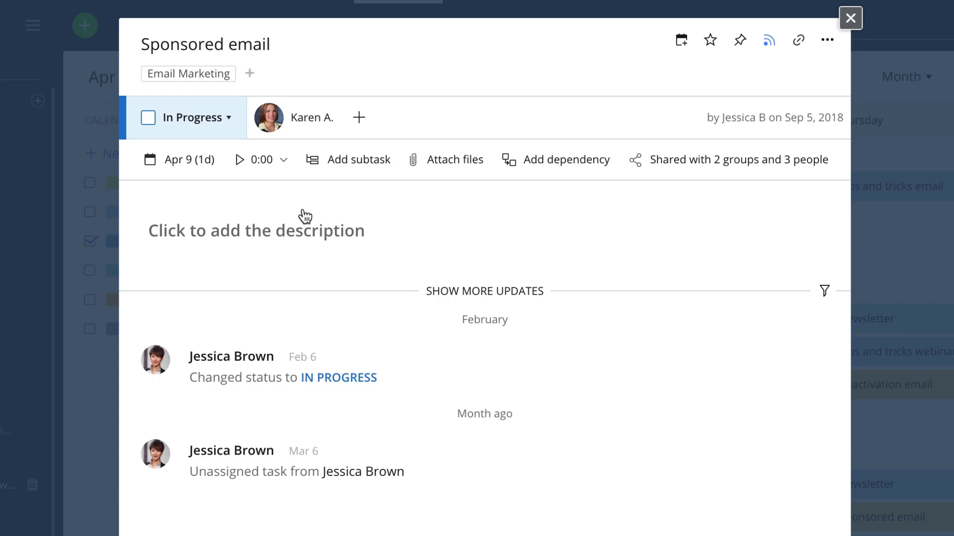
pyautogui.click(850, 18)
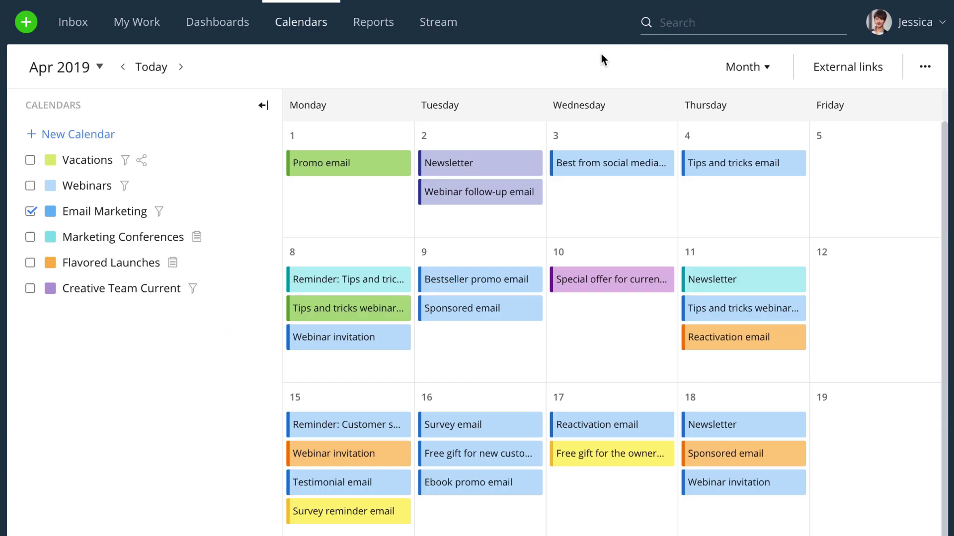
# Start a new project-based, manually managed Classic calendar.
pyautogui.click(89, 135)
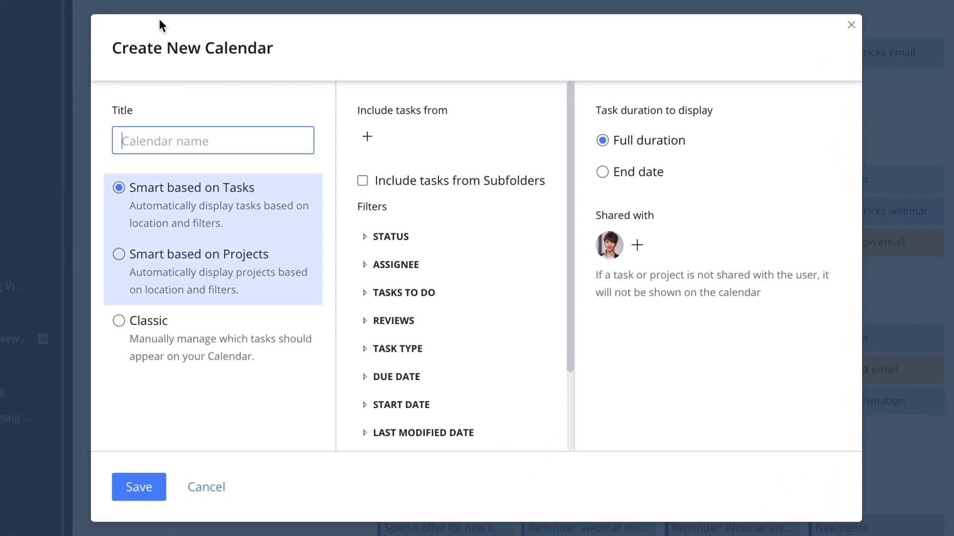
pyautogui.click(118, 255)
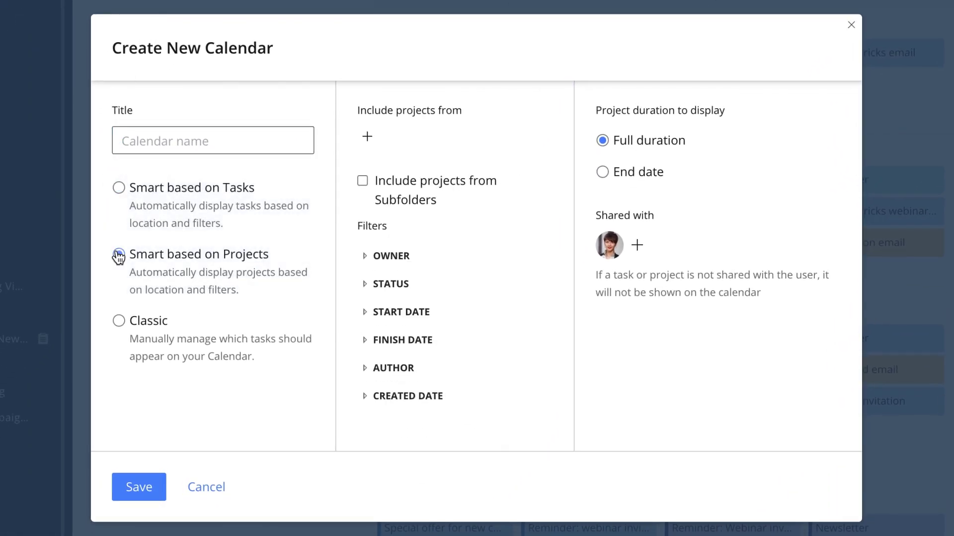
pyautogui.click(119, 322)
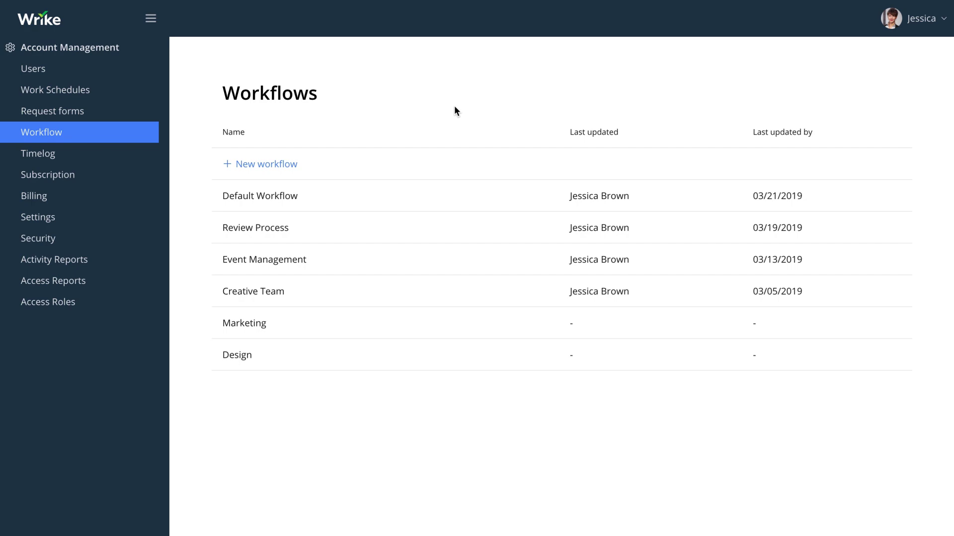
# Make Event Management's In progress status auto-assign a team member, then save the workflow.
pyautogui.click(458, 323)
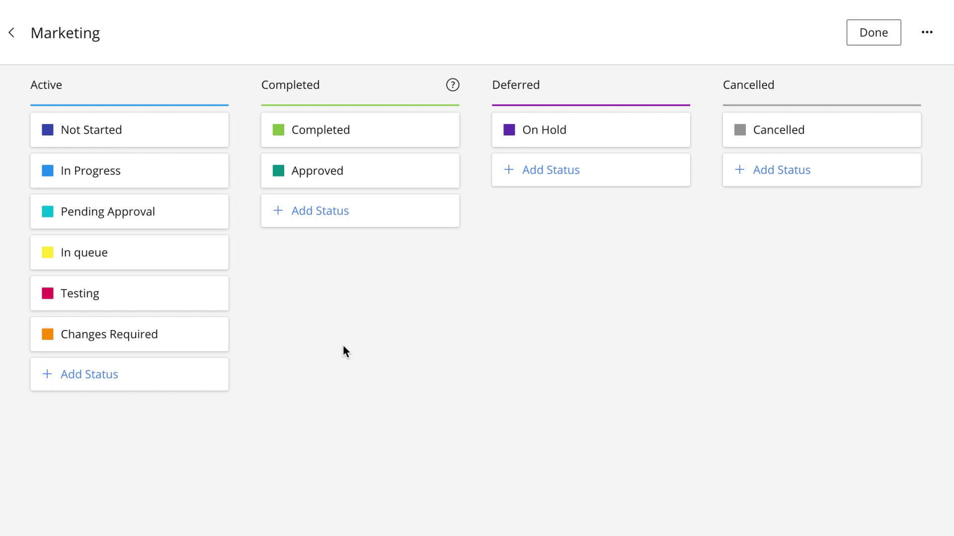
pyautogui.click(11, 33)
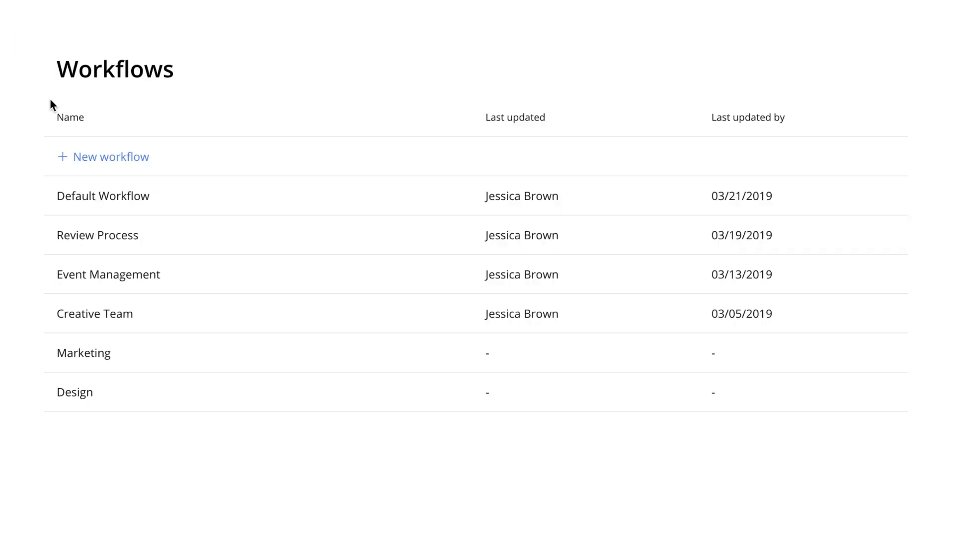
pyautogui.click(188, 275)
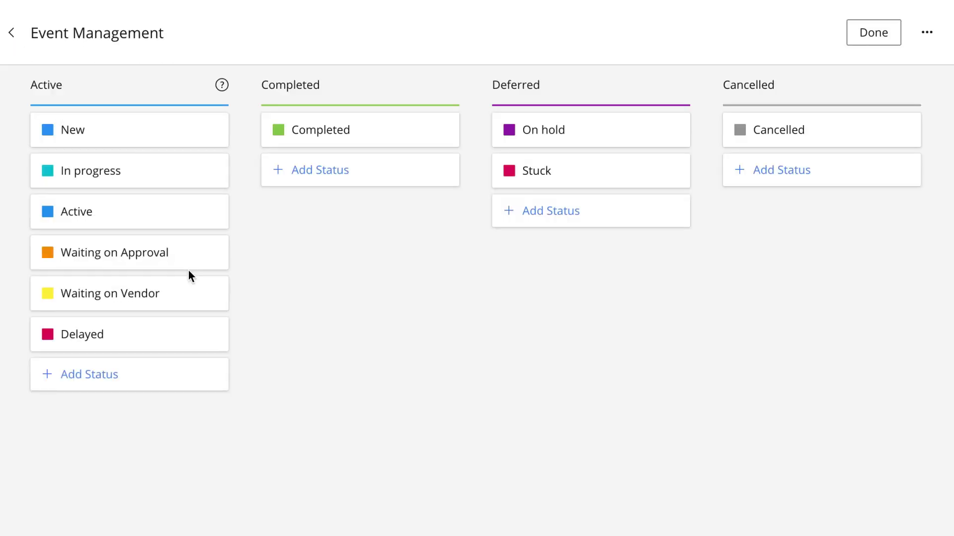
pyautogui.click(208, 172)
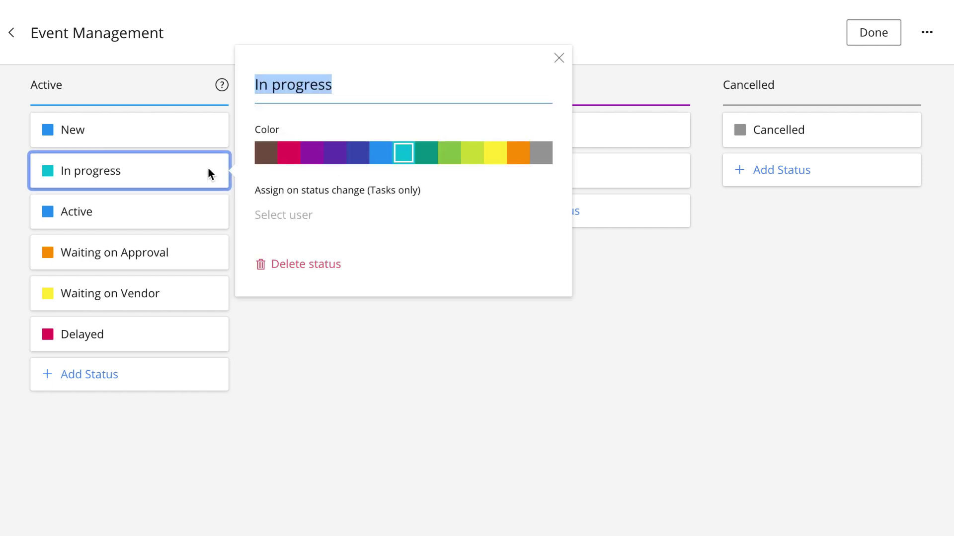
pyautogui.click(398, 214)
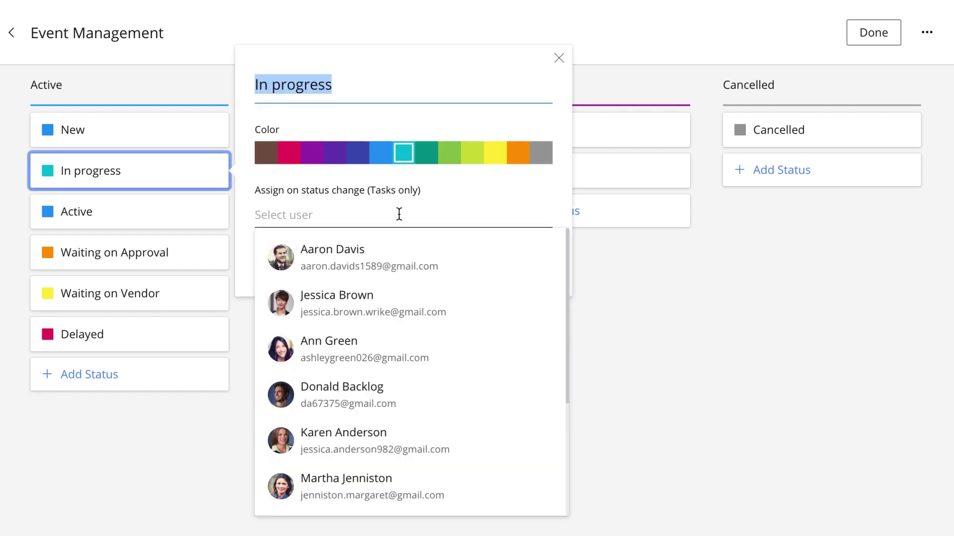
pyautogui.click(466, 302)
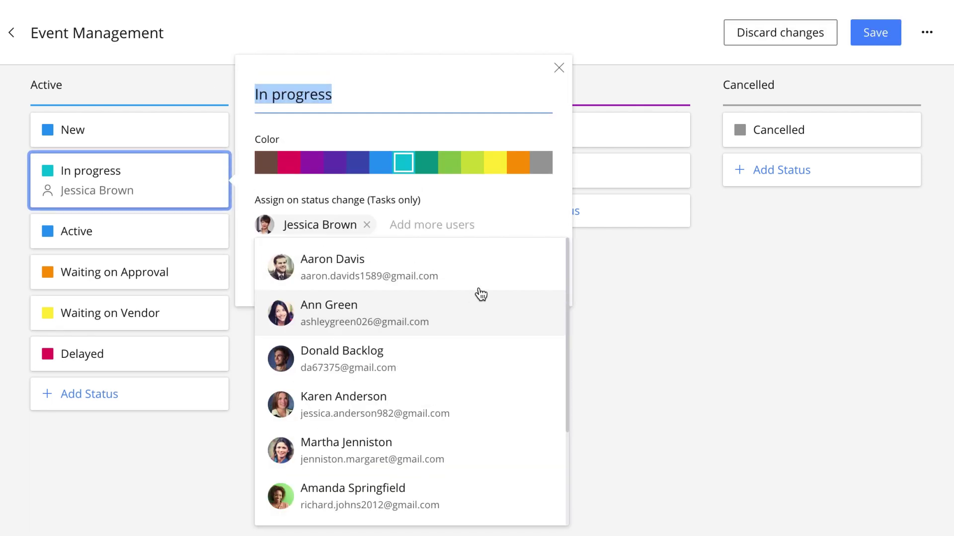
pyautogui.click(557, 68)
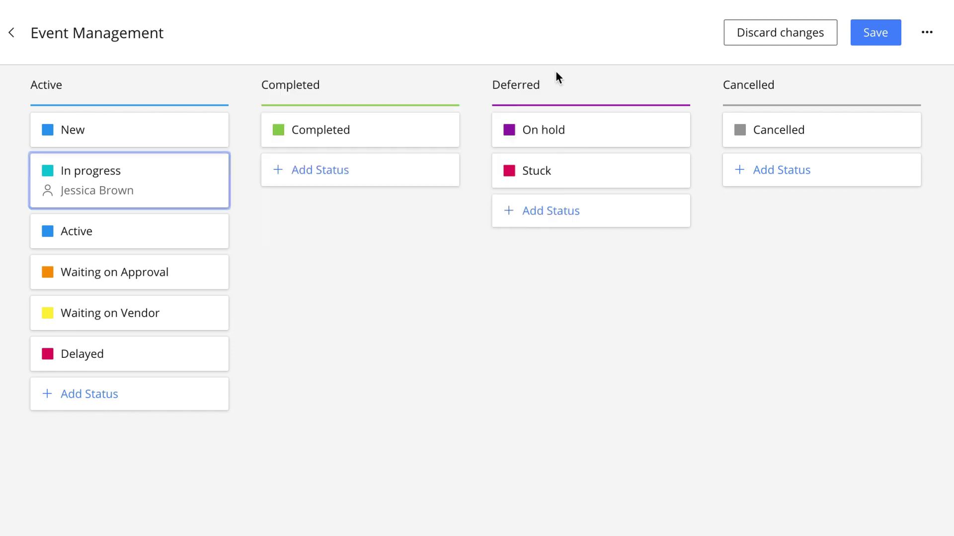
pyautogui.click(870, 43)
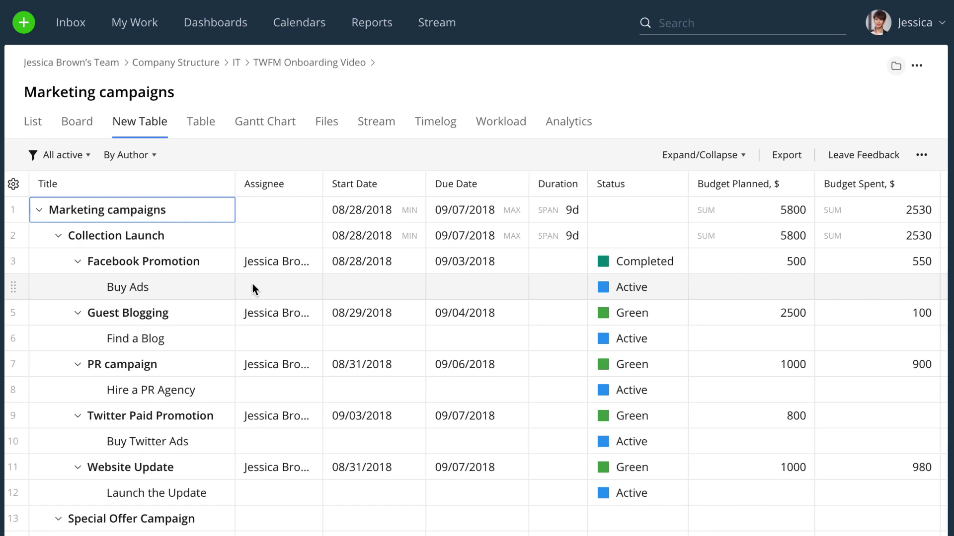
# Inspect the add-column list and Budget Spent custom field settings without changing anything.
pyautogui.hscroll(4, 252, 287)
pyautogui.click(932, 191)
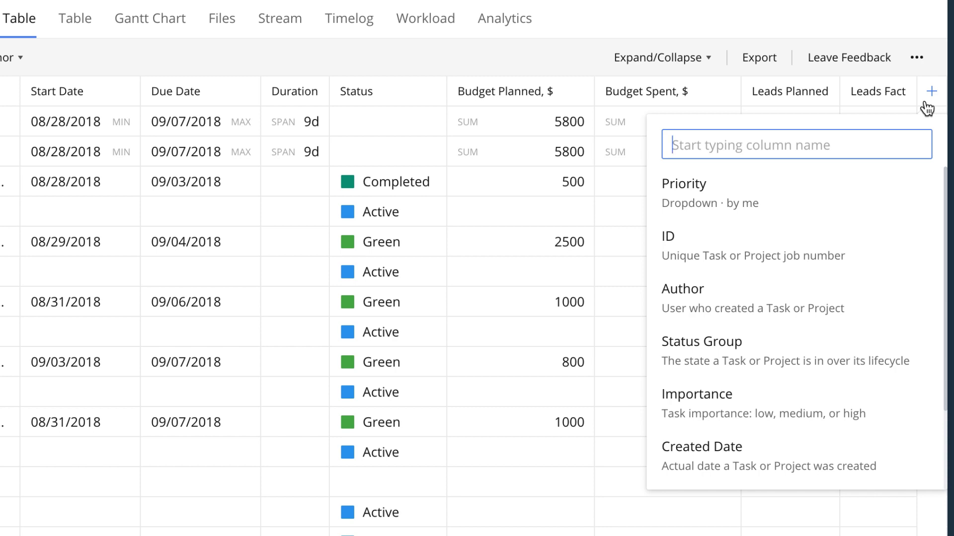
pyautogui.click(926, 105)
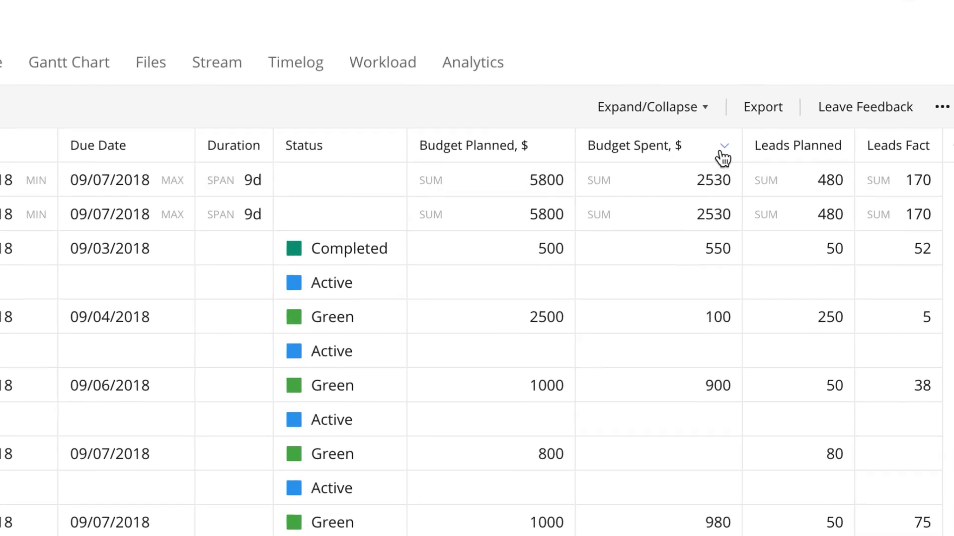
pyautogui.click(756, 185)
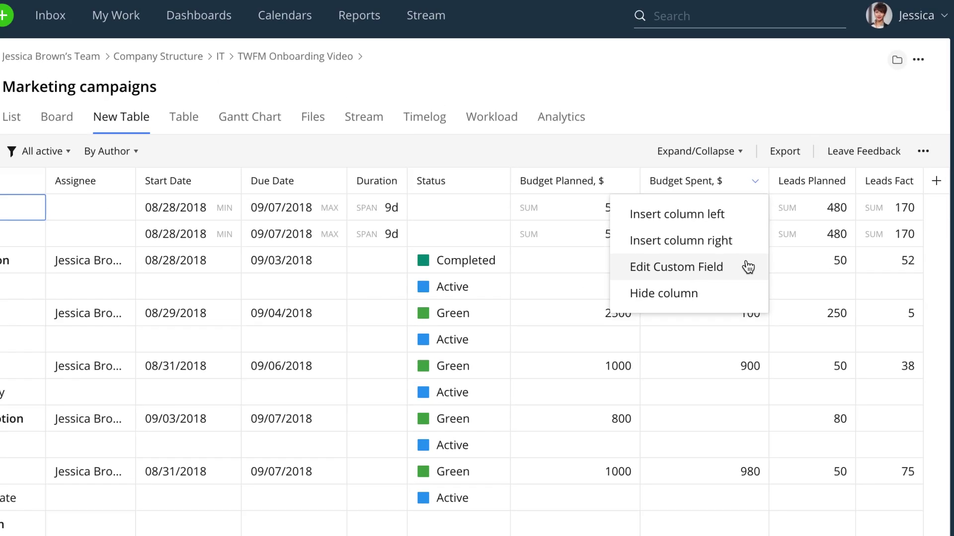
pyautogui.click(717, 256)
pyautogui.click(520, 60)
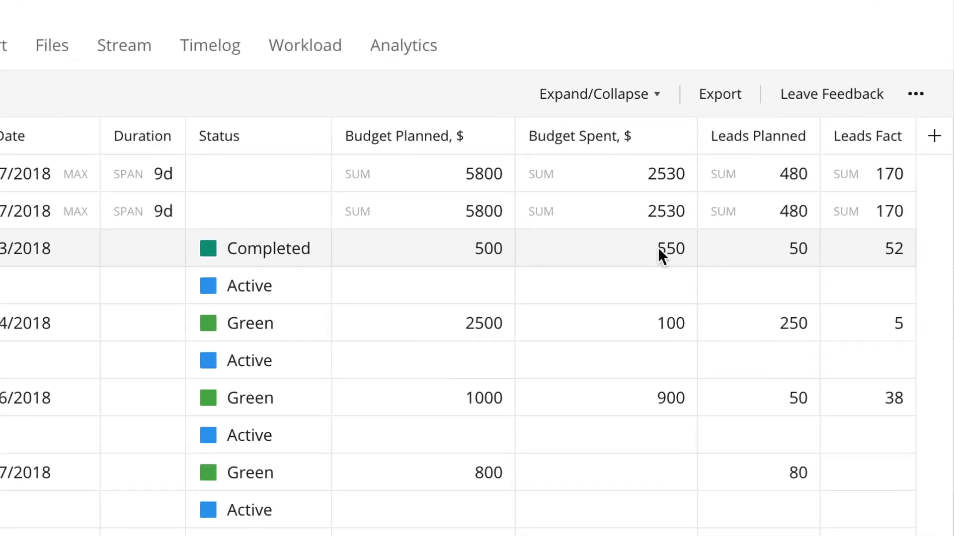
# Set Facebook Promotion's Budget Spent value to 1500.
pyautogui.click(734, 261)
pyautogui.write('1500')
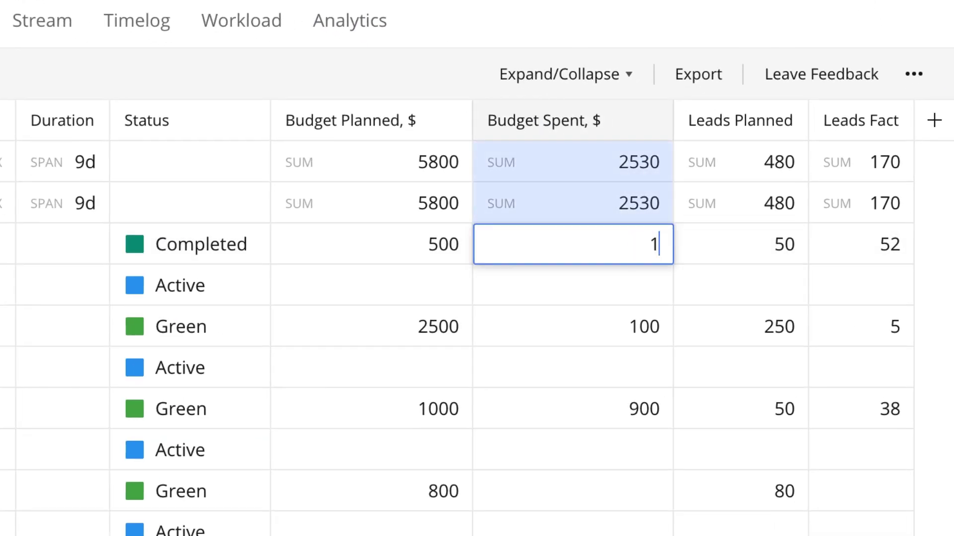
pyautogui.press('Return')
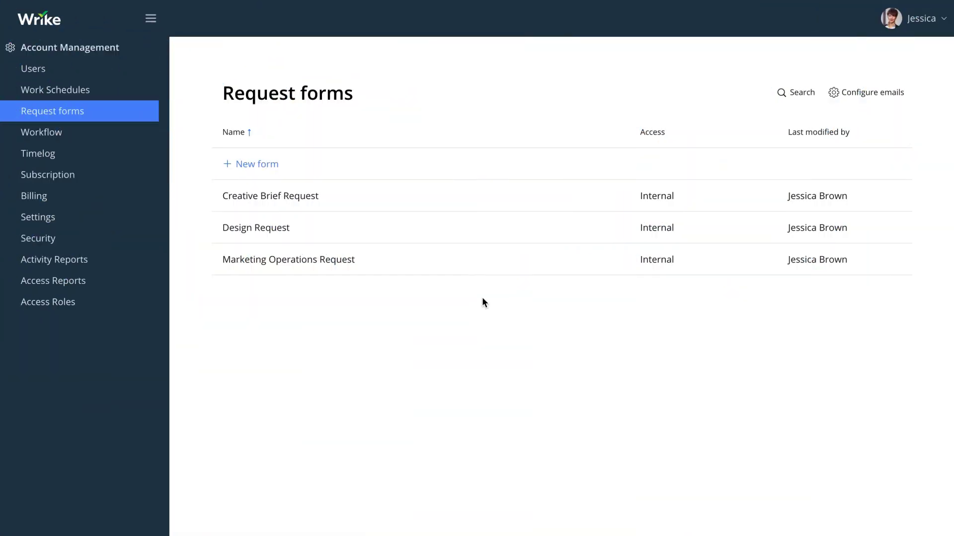
# Make Creative Brief Request submissions create a new task assigned to a team member.
pyautogui.click(381, 199)
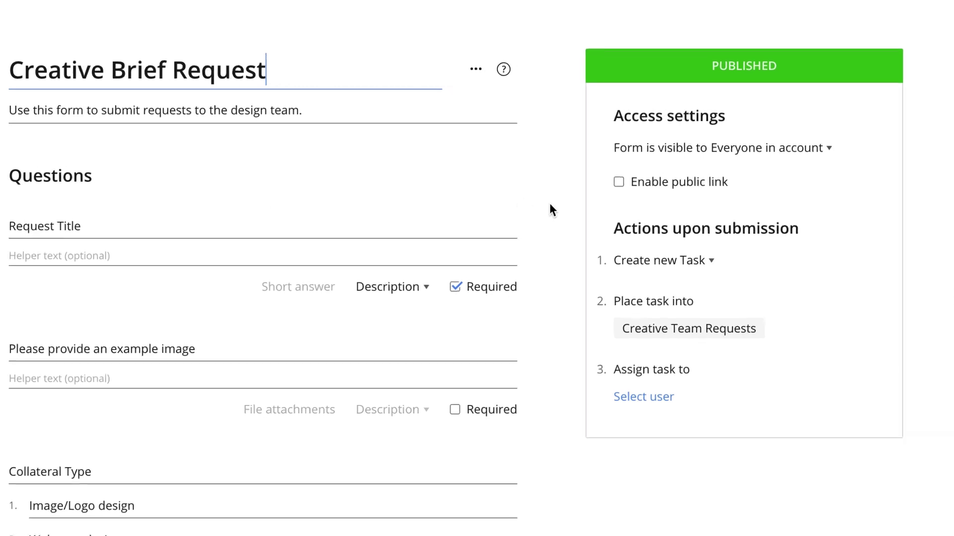
pyautogui.click(708, 259)
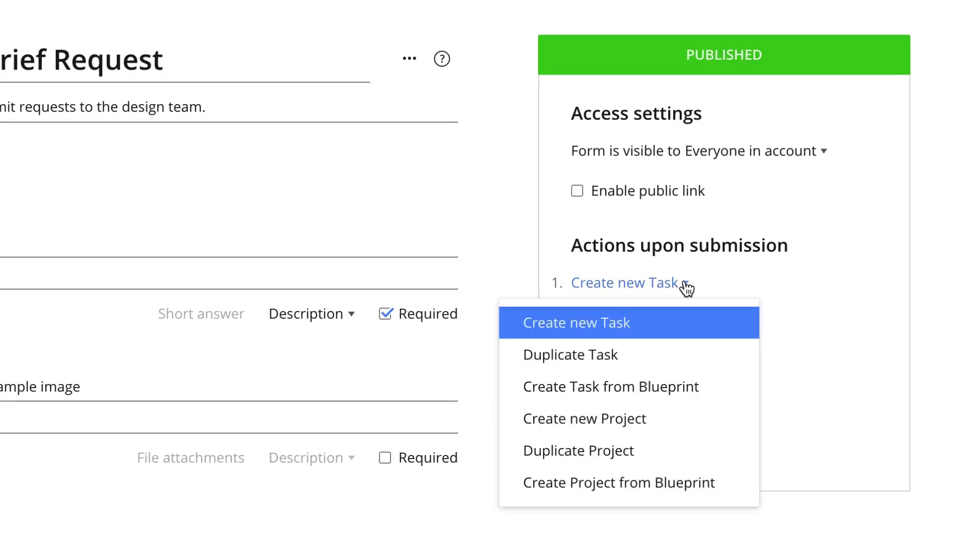
pyautogui.click(679, 323)
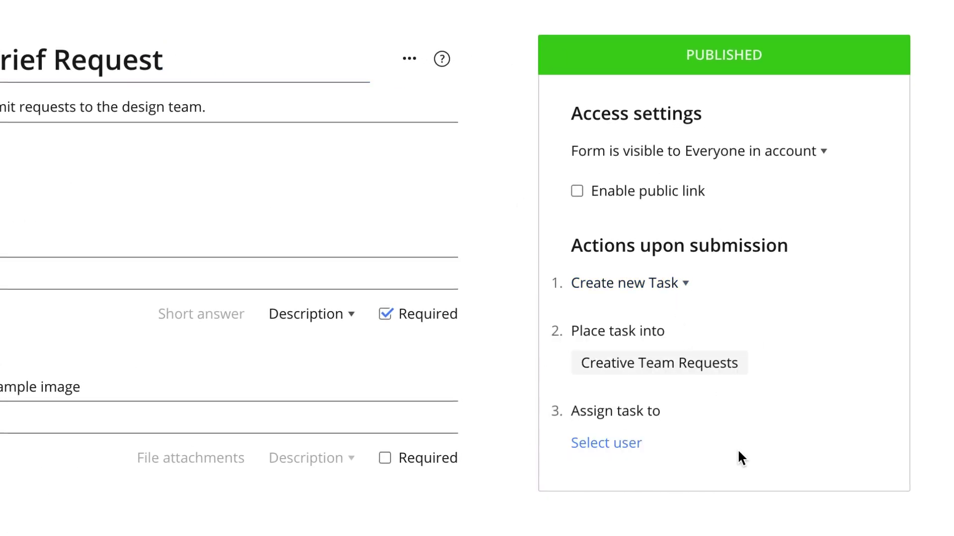
pyautogui.click(632, 447)
pyautogui.click(643, 384)
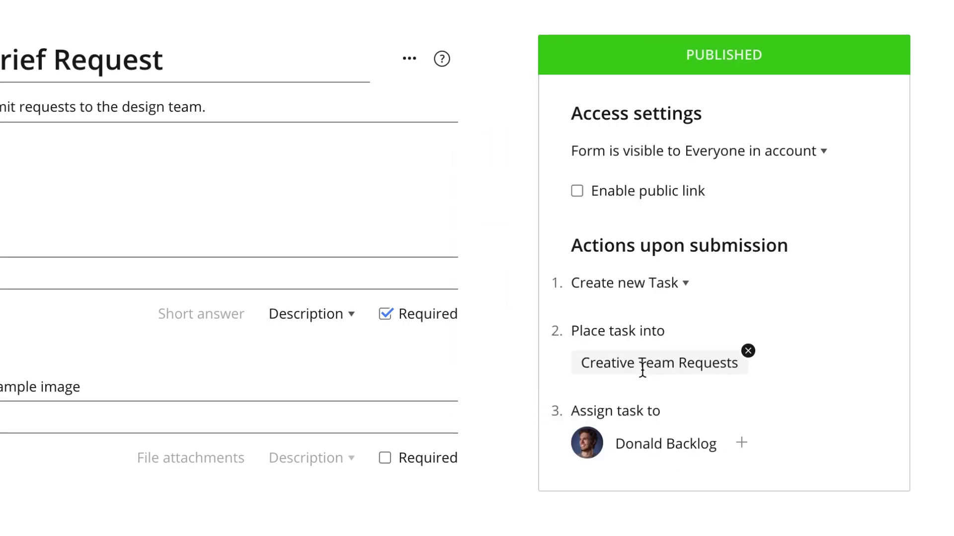
# Keep the form visible to everyone in account and add a Page 2.
pyautogui.click(773, 152)
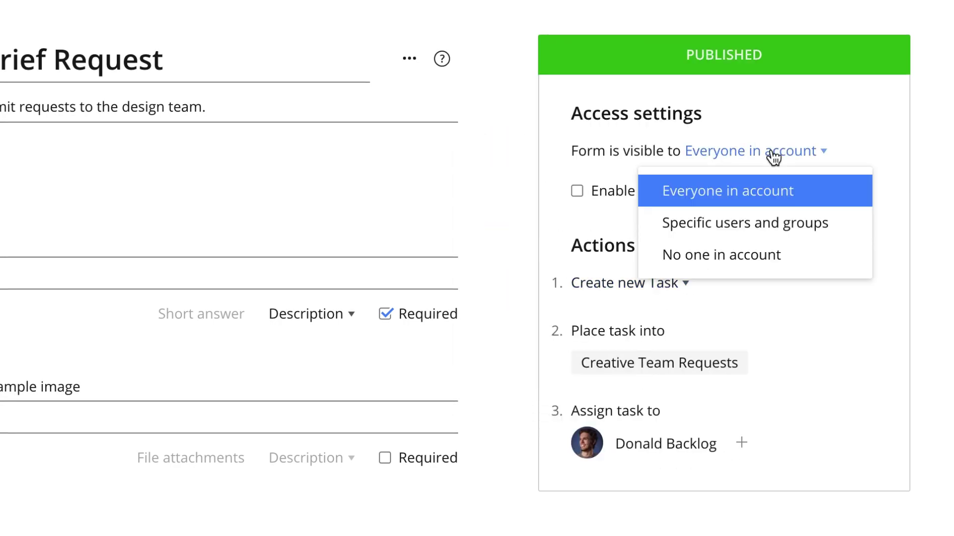
pyautogui.click(774, 188)
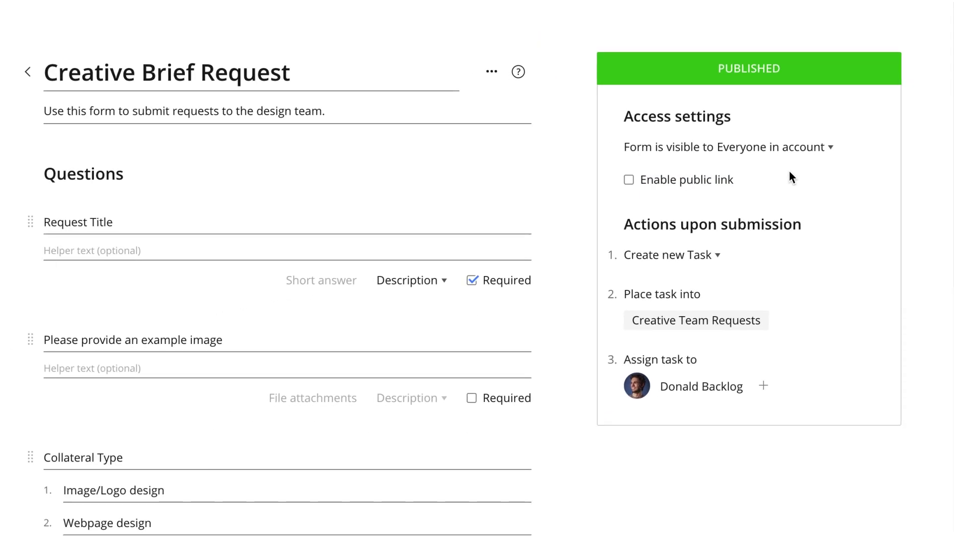
pyautogui.scroll(-10, 789, 171)
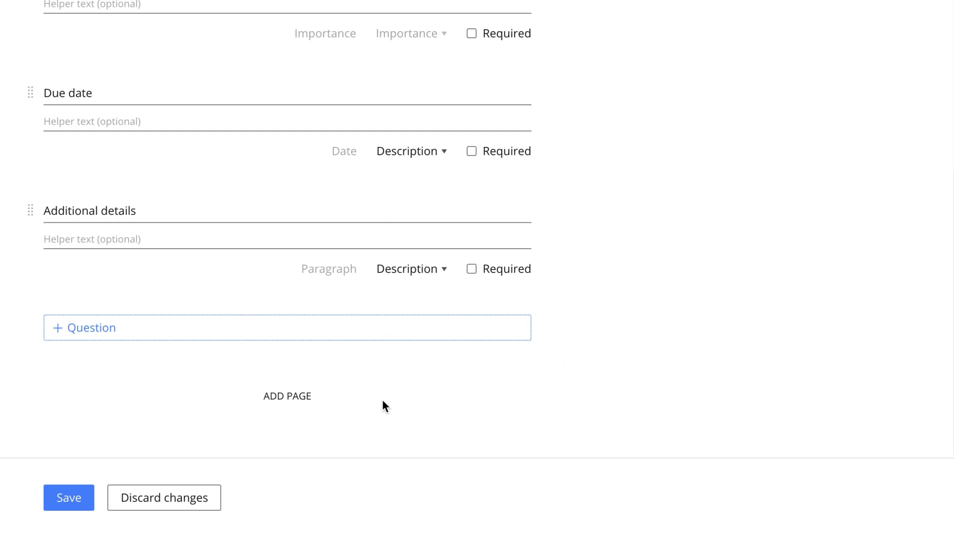
pyautogui.click(309, 405)
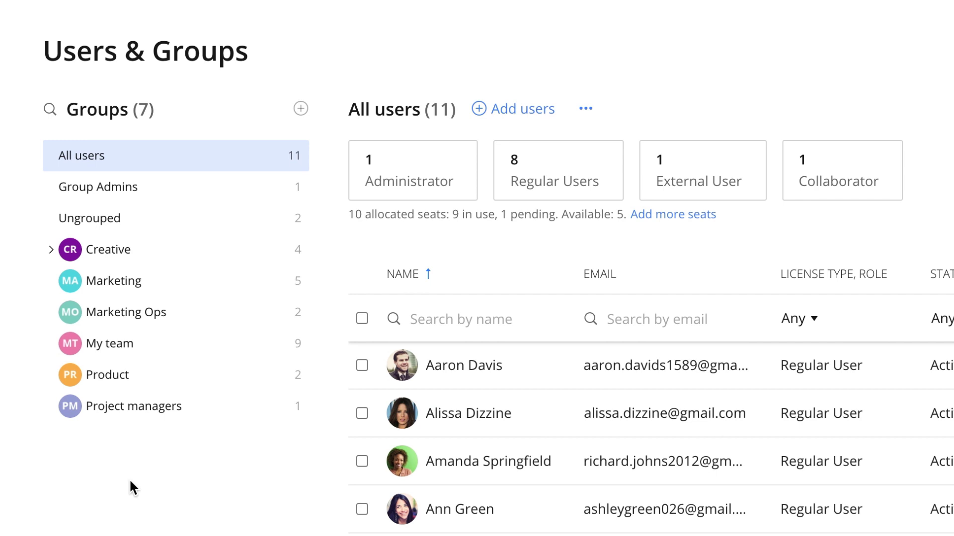
# Create the San Diego group with a pink avatar and three members.
pyautogui.click(301, 108)
pyautogui.write('San Diego')
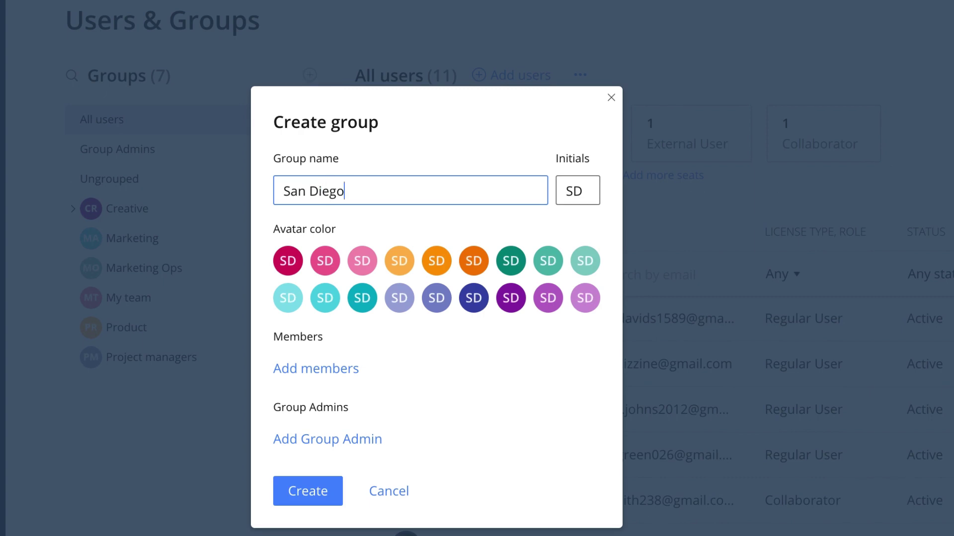
pyautogui.click(324, 267)
pyautogui.click(328, 370)
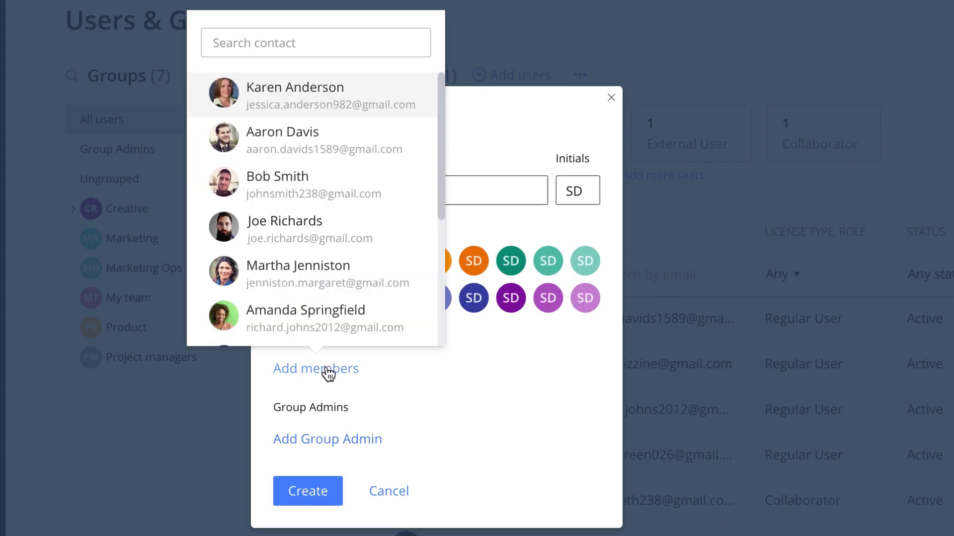
pyautogui.click(325, 341)
pyautogui.click(326, 342)
pyautogui.click(325, 311)
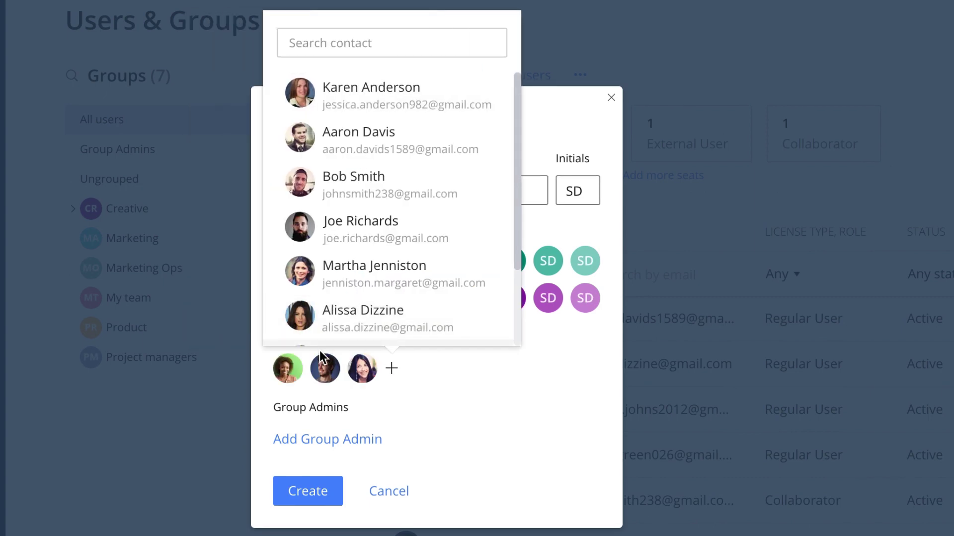
pyautogui.click(312, 492)
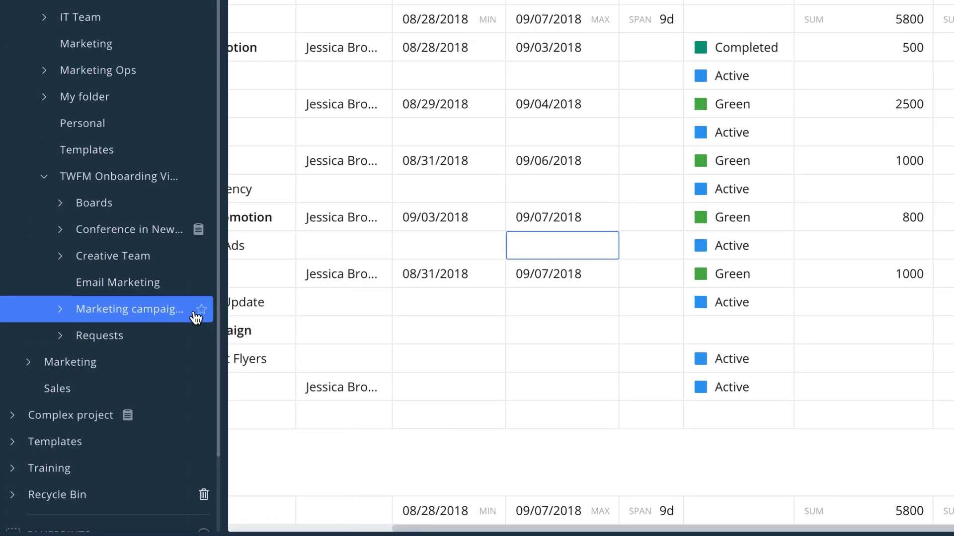
# Share the Marketing campaigns folder, change the collaborator from Full to Editor, and save.
pyautogui.rightClick(196, 318)
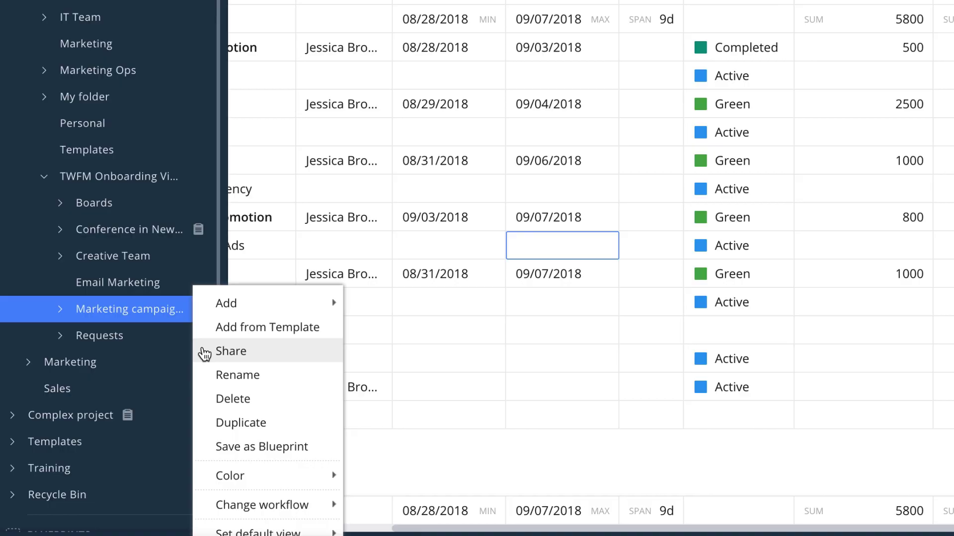
pyautogui.click(206, 351)
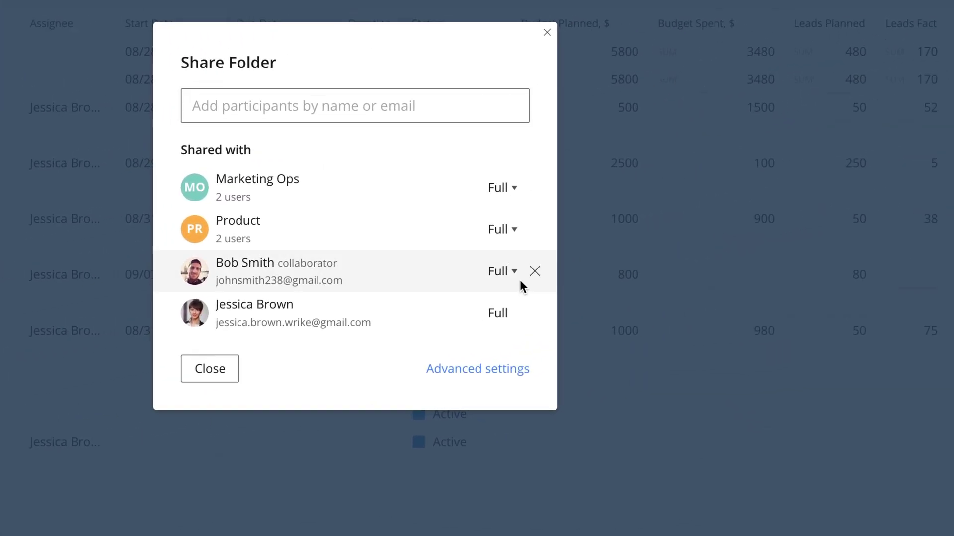
pyautogui.click(514, 273)
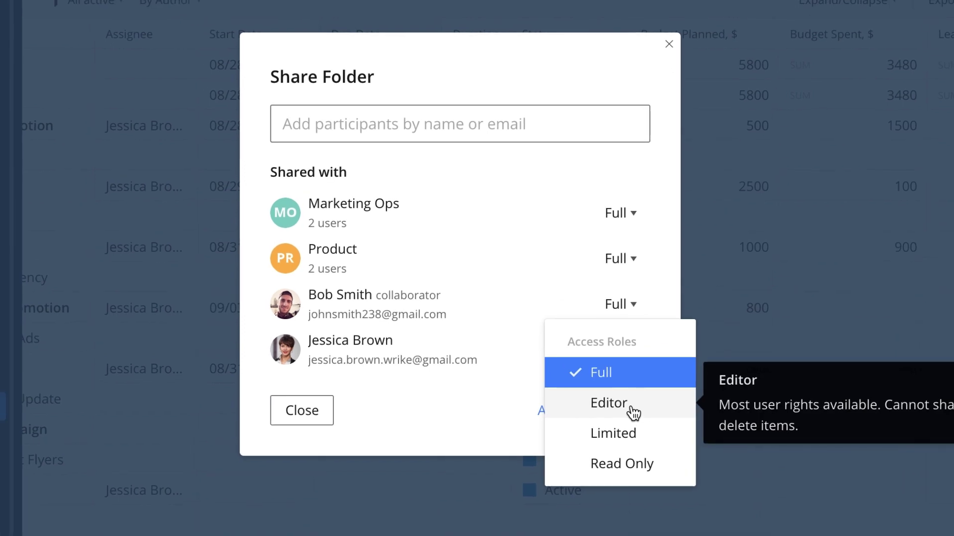
pyautogui.click(634, 412)
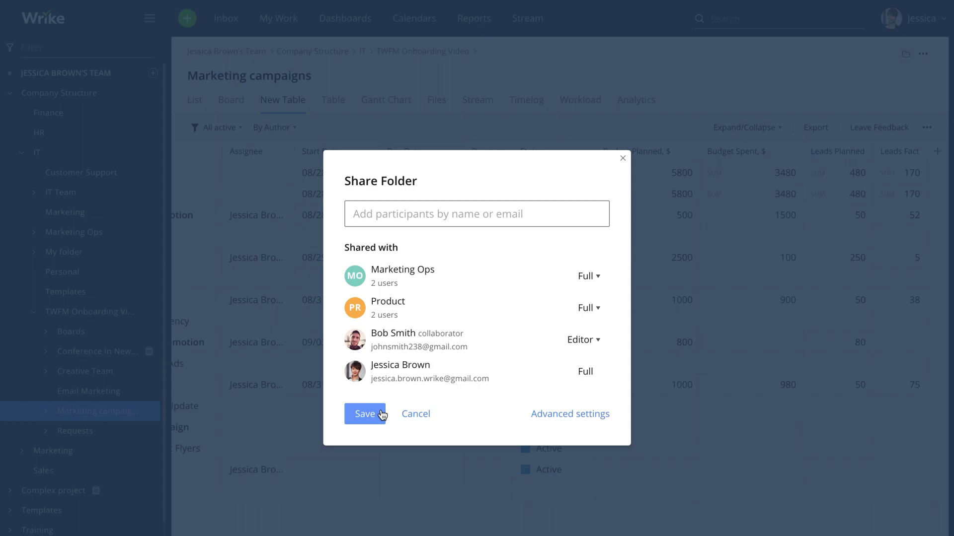
pyautogui.click(365, 414)
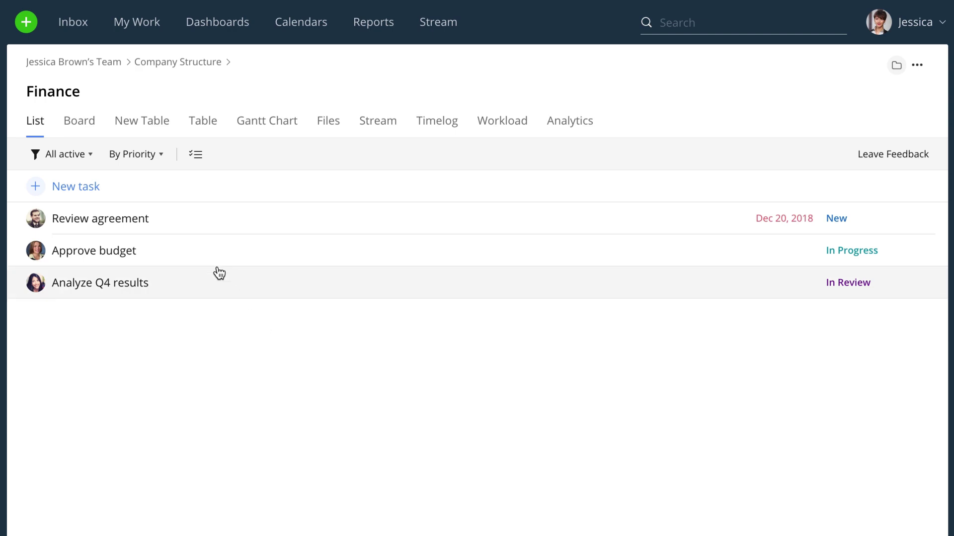
# Open the Review agreement task and start, then pause, its work timer.
pyautogui.click(194, 222)
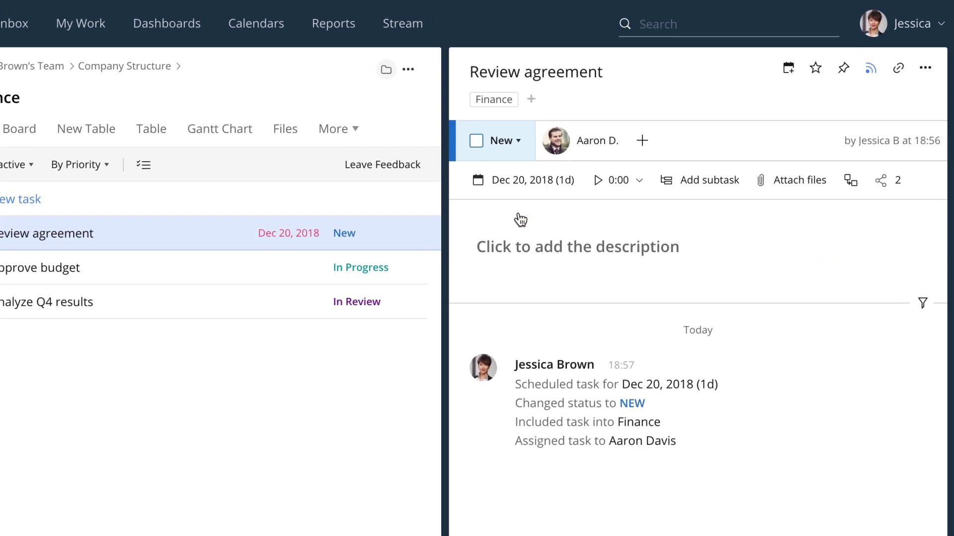
pyautogui.click(621, 170)
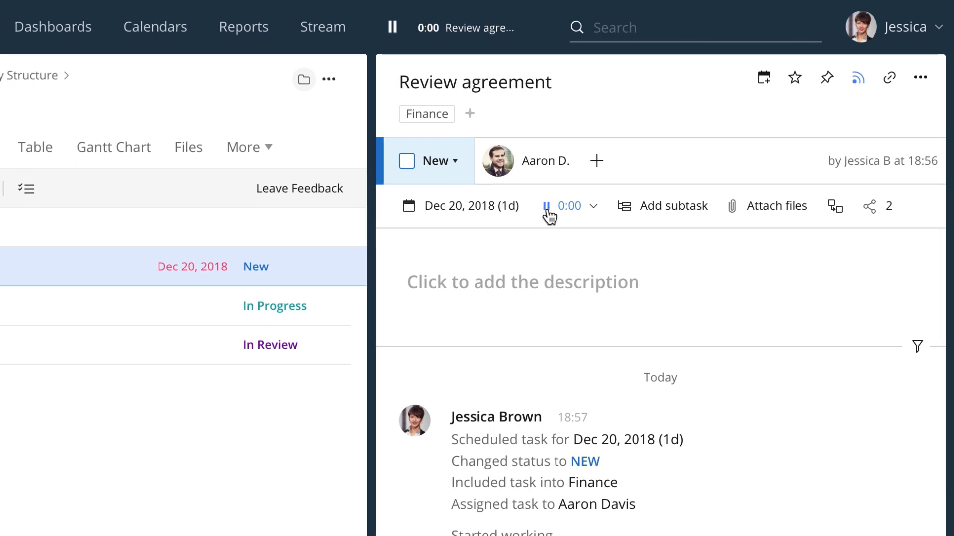
pyautogui.click(546, 207)
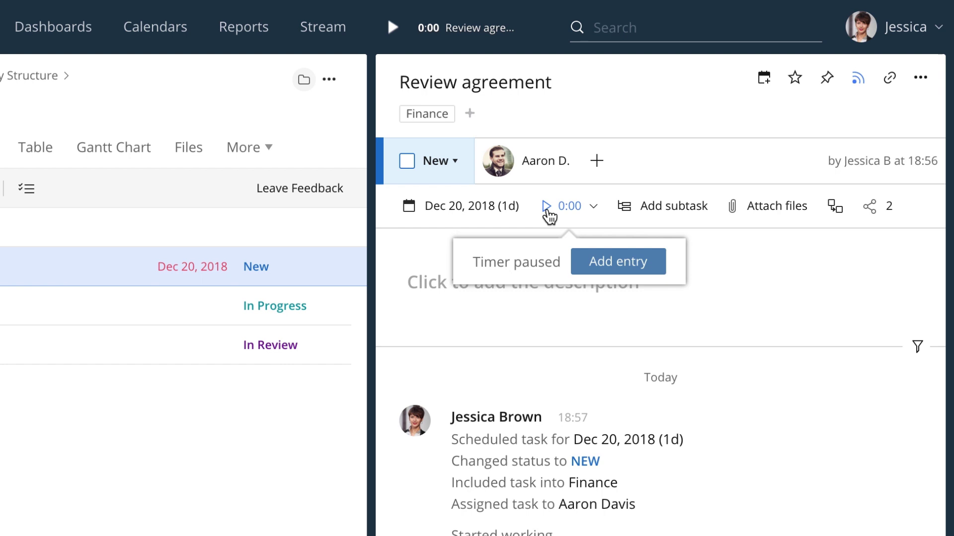
# Add a manual time entry of 2 hours to the task.
pyautogui.click(583, 259)
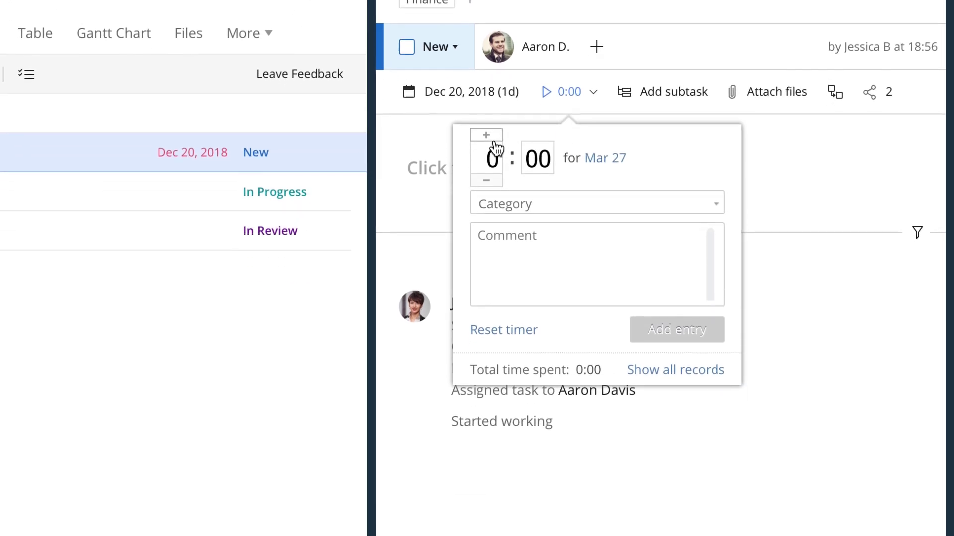
pyautogui.click(489, 250)
pyautogui.click(494, 124)
pyautogui.click(500, 214)
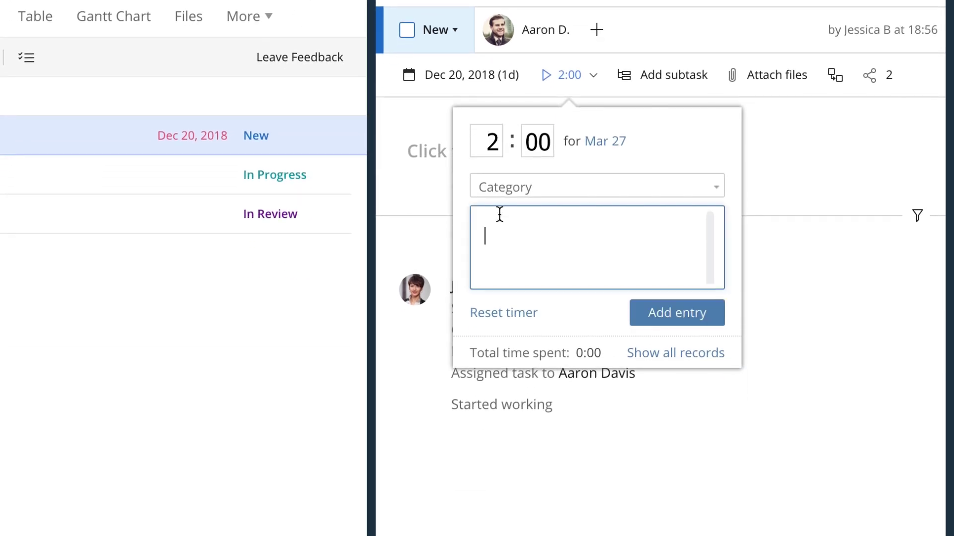
pyautogui.click(634, 308)
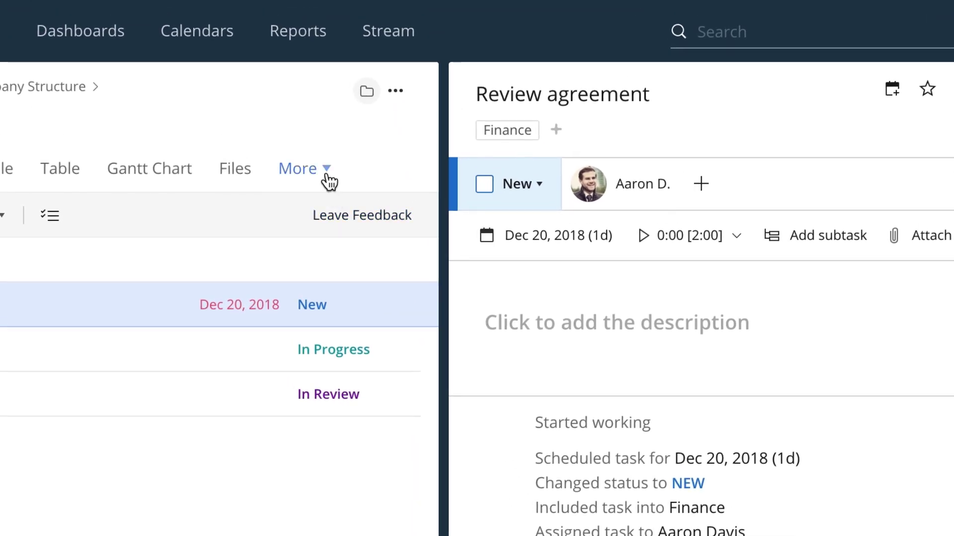
# Switch the Finance project to its Timelog view from the More views menu.
pyautogui.click(327, 175)
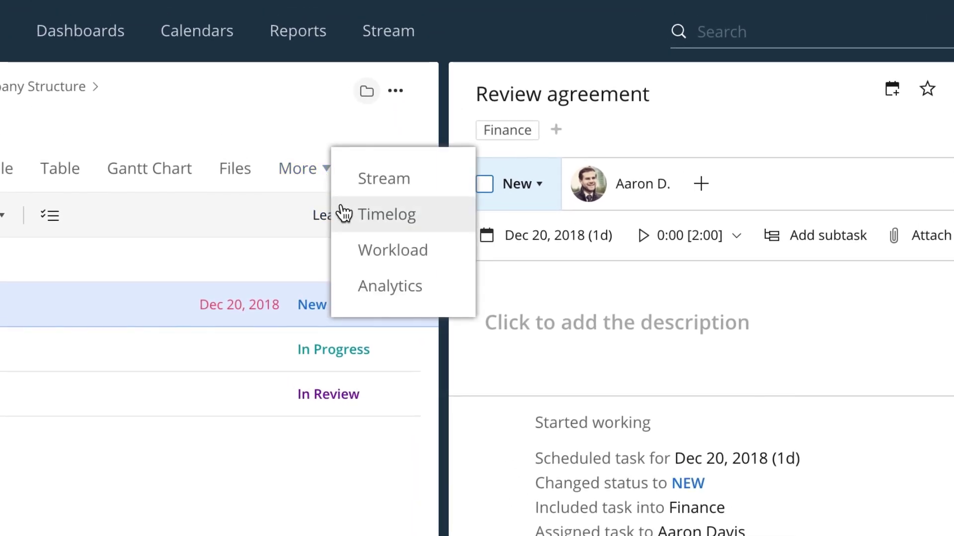
pyautogui.click(344, 213)
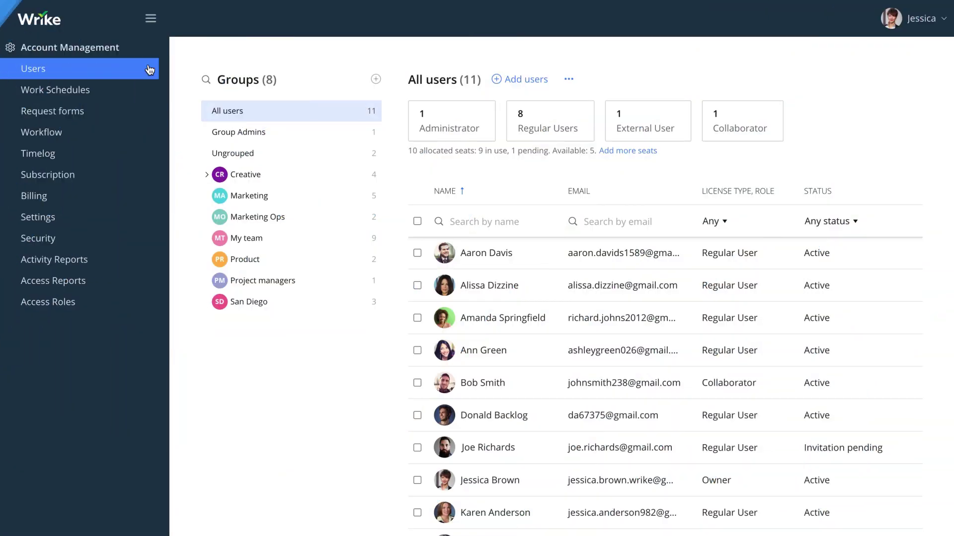
# Upload Your Logo.png as the email-notification company logo in Account settings.
pyautogui.click(137, 222)
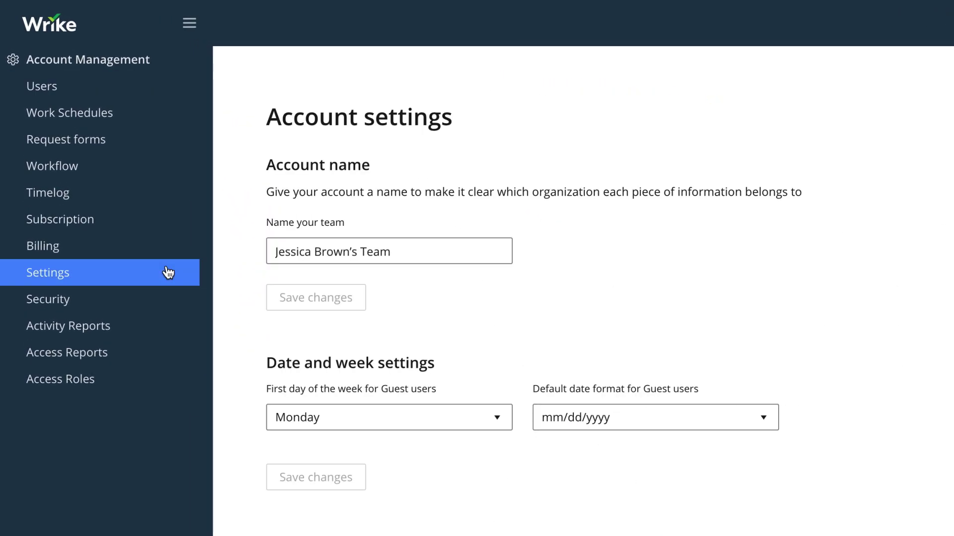
pyautogui.scroll(-12, 225, 268)
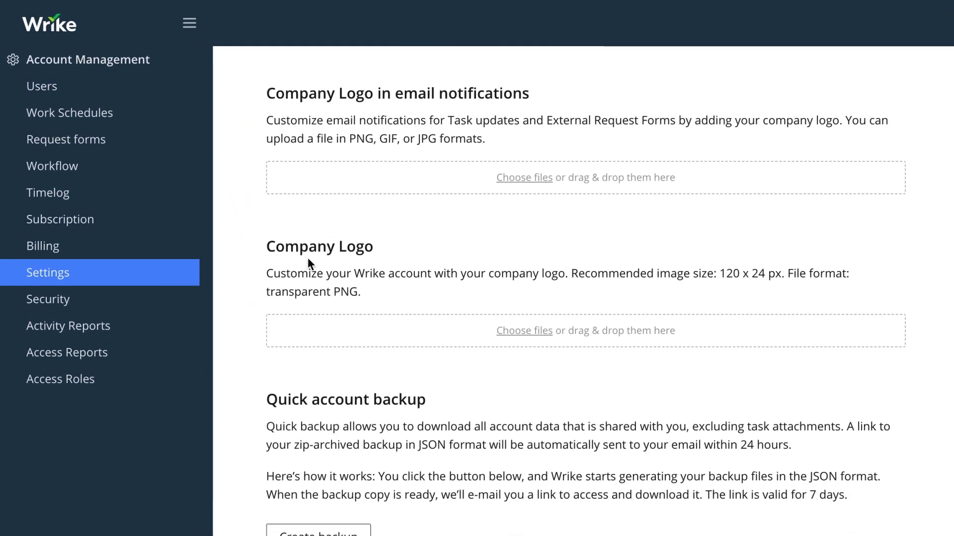
pyautogui.click(512, 183)
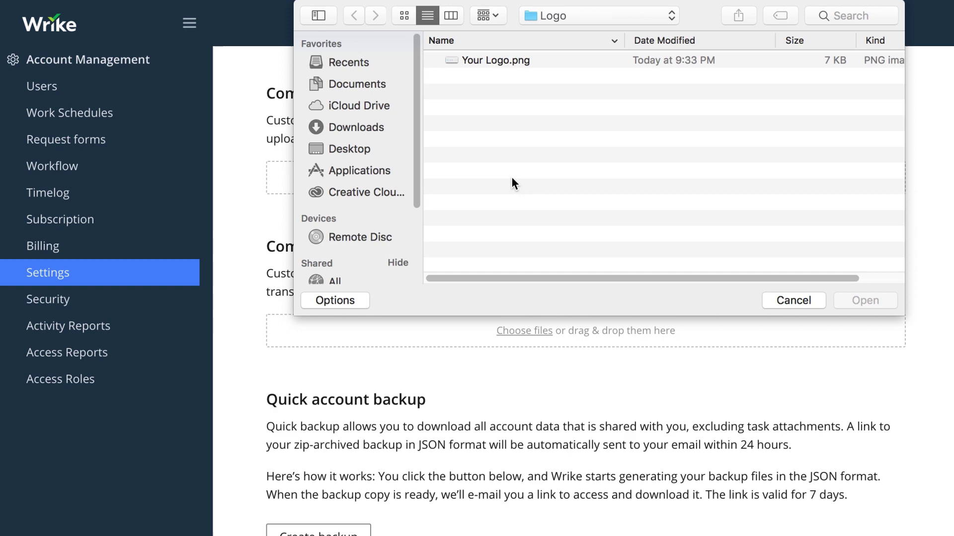
pyautogui.click(508, 60)
pyautogui.click(844, 298)
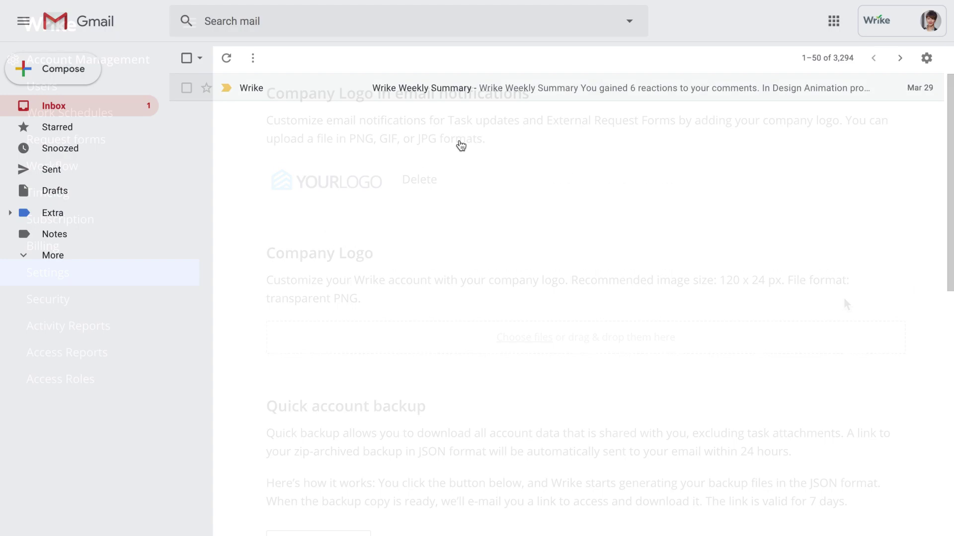
pyautogui.click(424, 87)
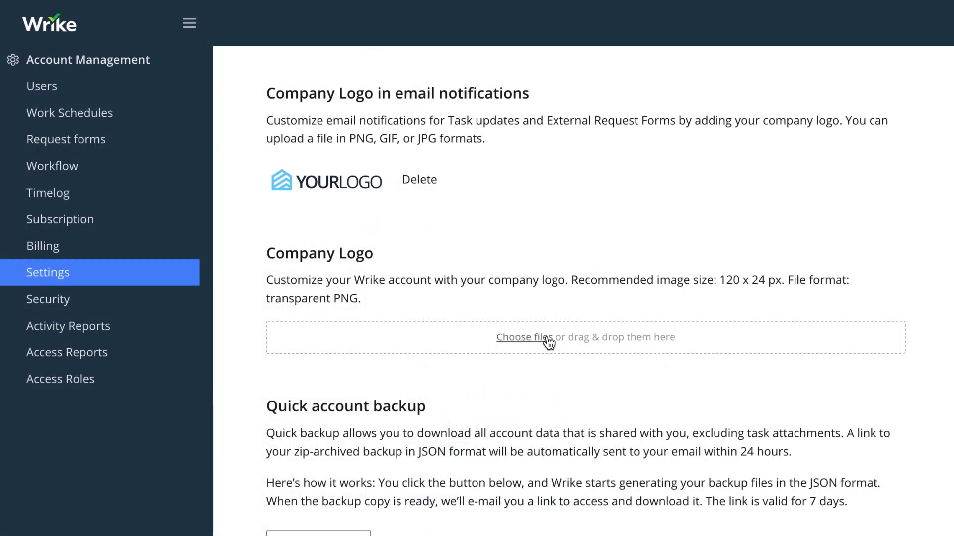
# Upload Your Logo.png as the account's Company Logo, replacing the Wrike brand.
pyautogui.click(549, 339)
pyautogui.click(559, 62)
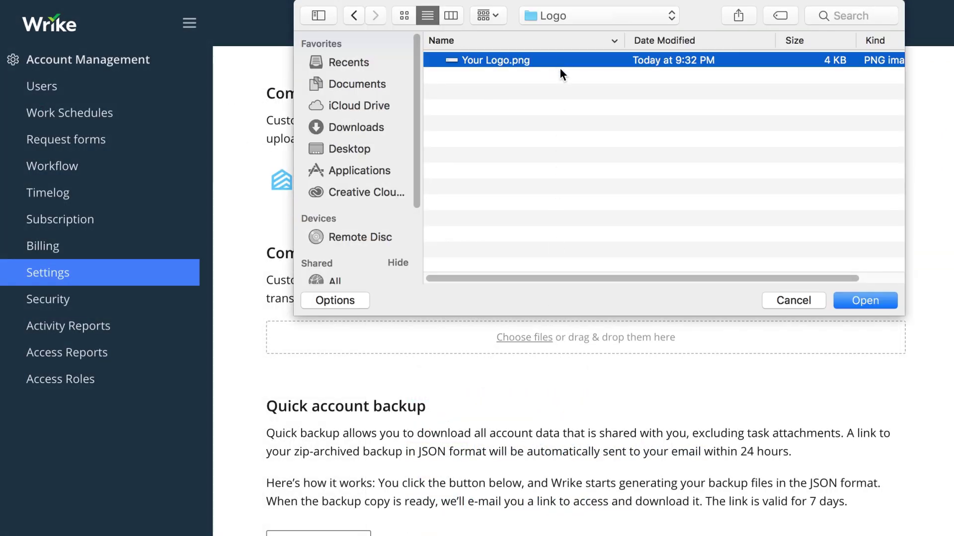
pyautogui.click(843, 297)
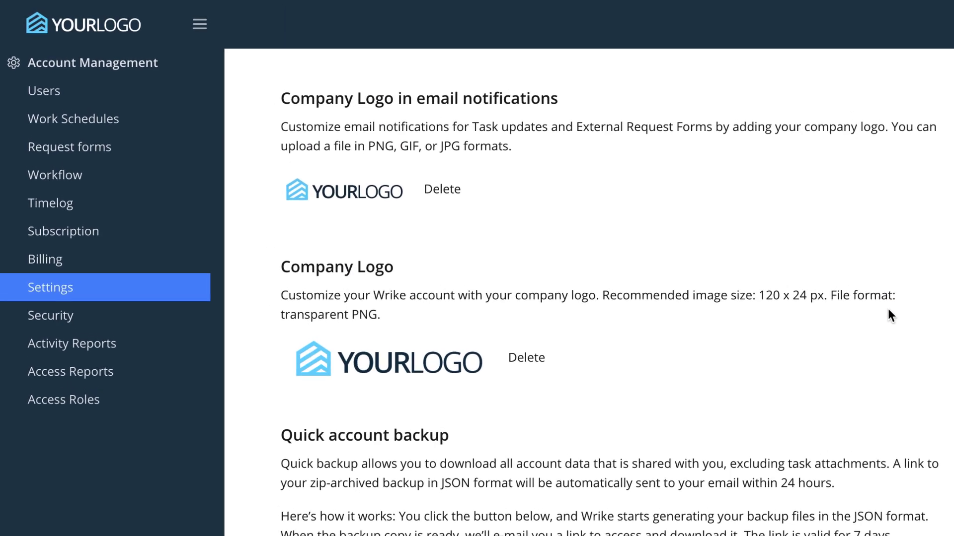